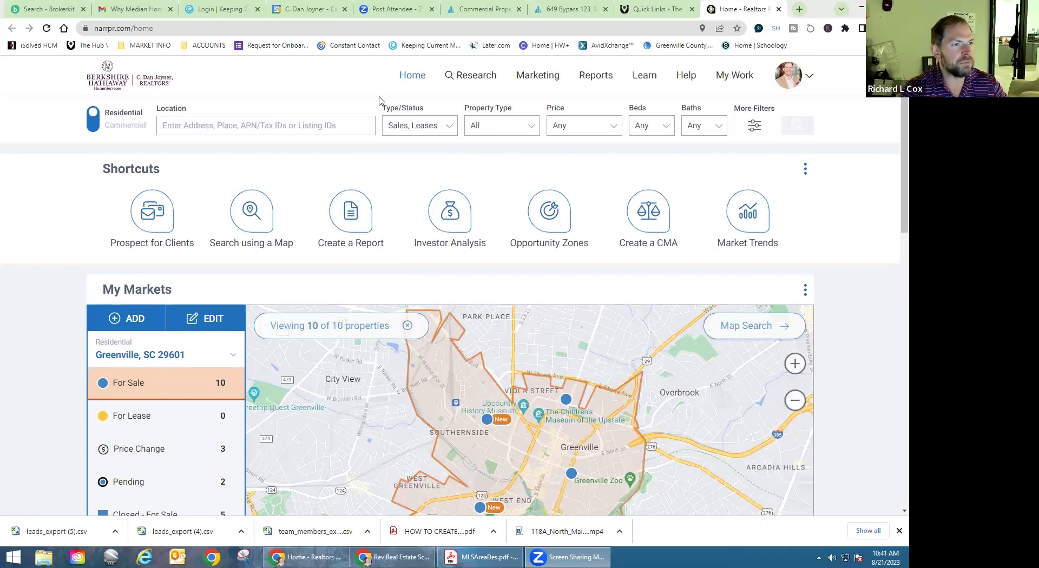
# Go to Neighborhood Search from the Research menu.
pyautogui.click(465, 83)
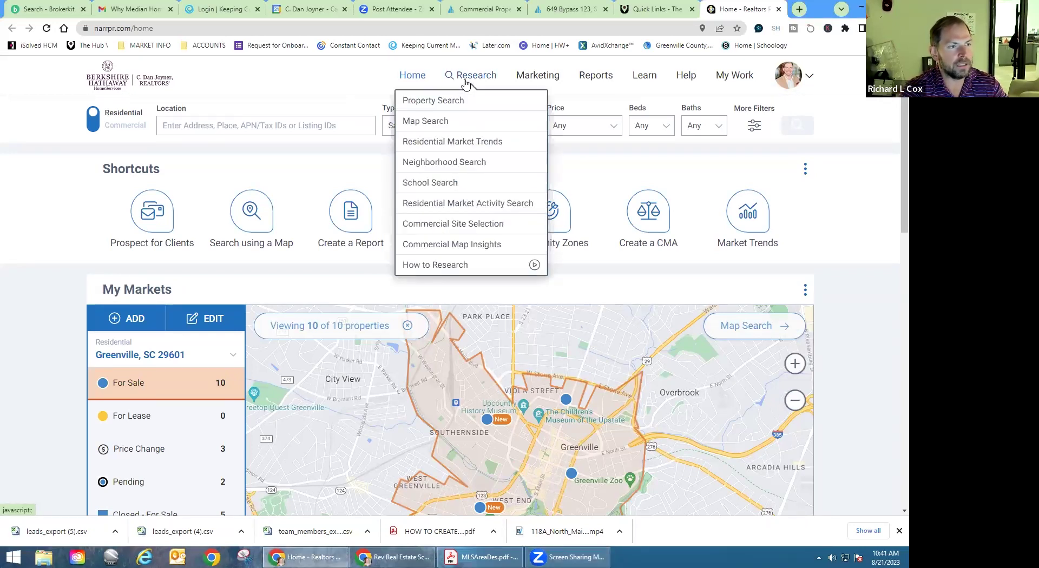
pyautogui.click(447, 163)
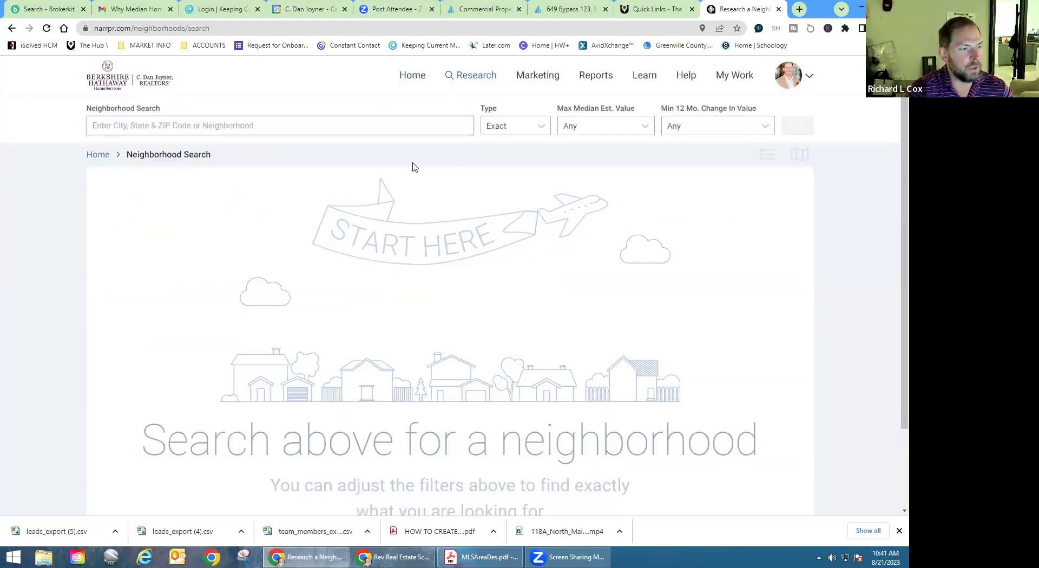
# Enter 'holling' in the neighborhood search and select Hollingsworth Park in Greenville, SC.
pyautogui.click(307, 135)
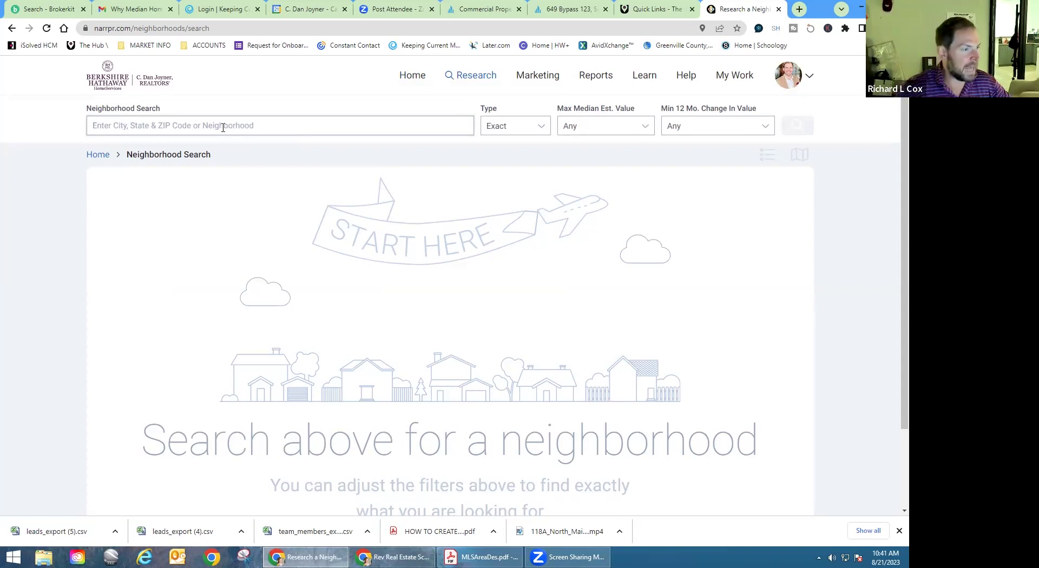
pyautogui.write('holling')
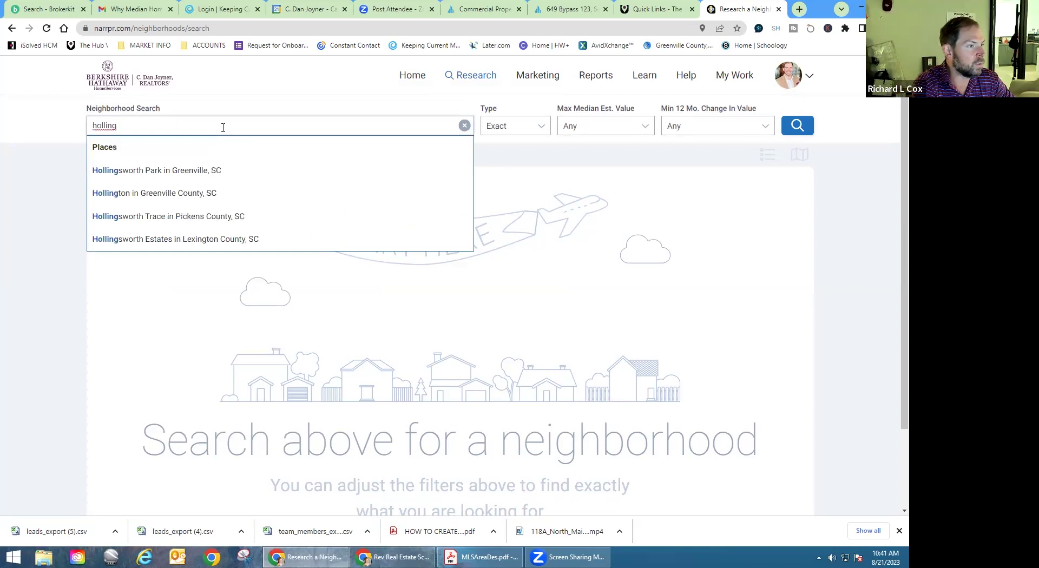
pyautogui.click(184, 174)
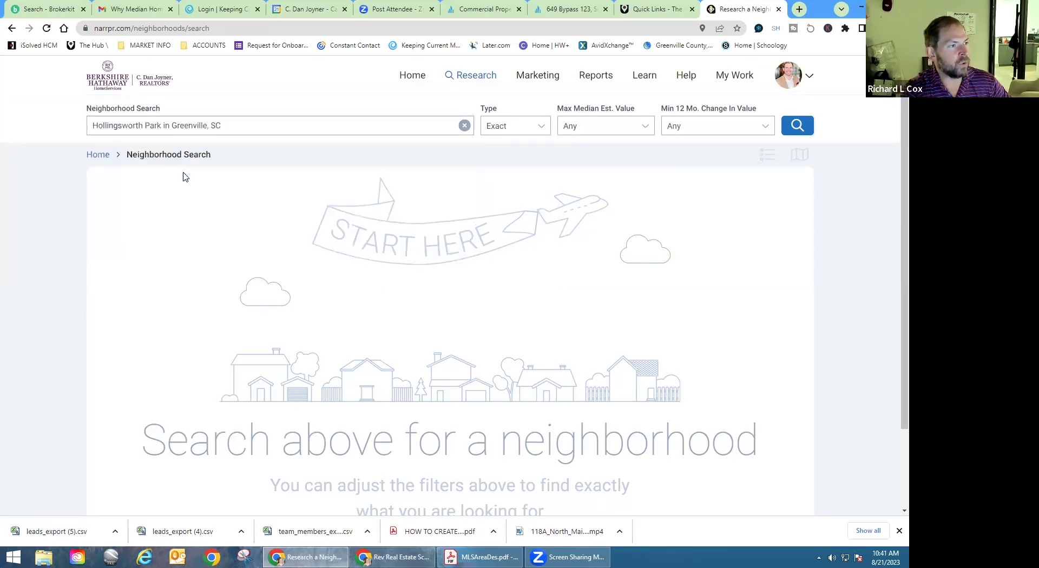
# Run the search and review Hollingsworth Park's Market Trends and Median Estimated Property Value.
pyautogui.click(798, 127)
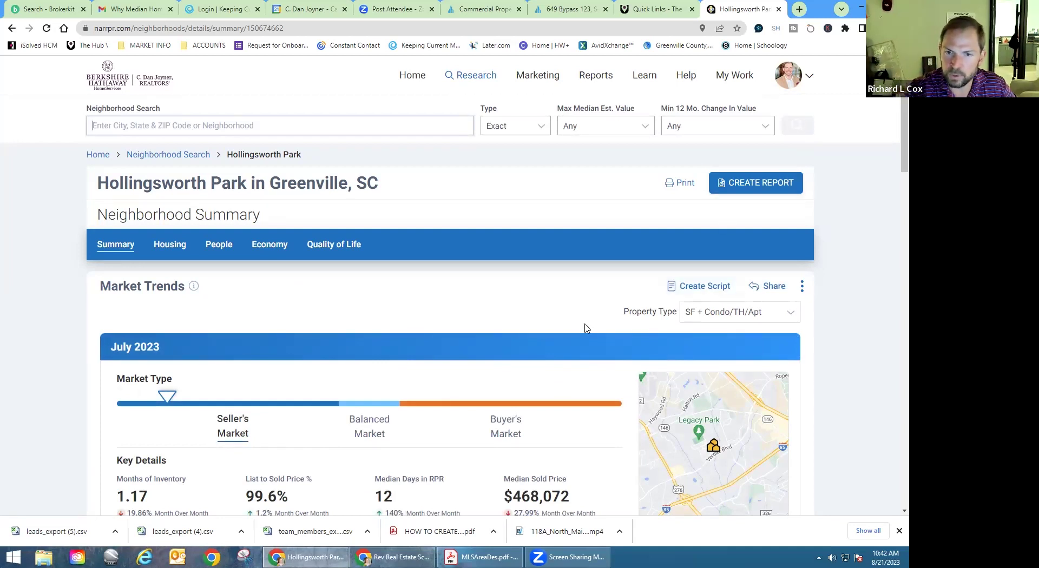
pyautogui.scroll(-3, 509, 336)
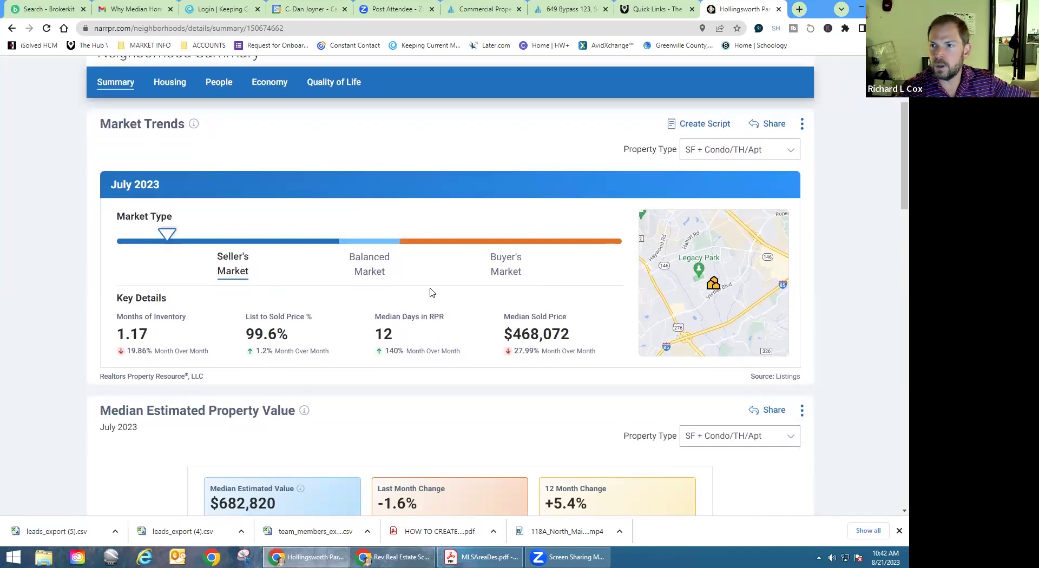
pyautogui.scroll(-6, 432, 293)
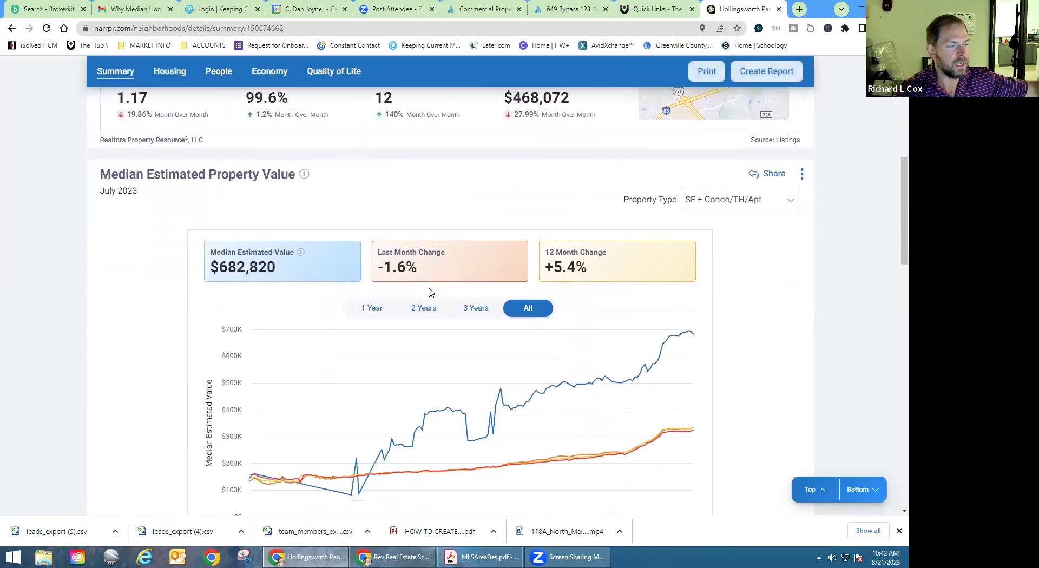
pyautogui.scroll(1, 432, 292)
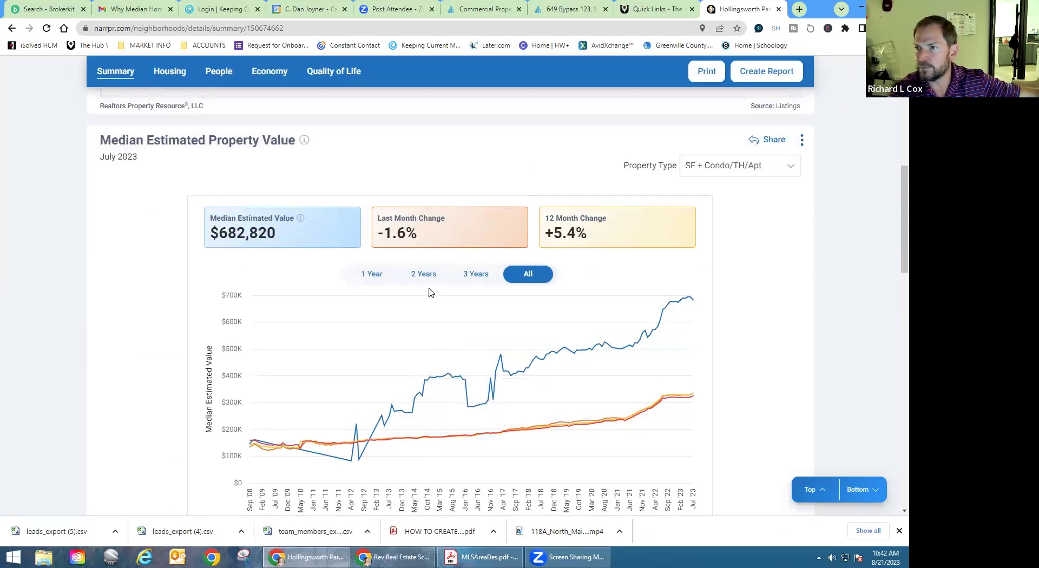
pyautogui.scroll(1, 431, 293)
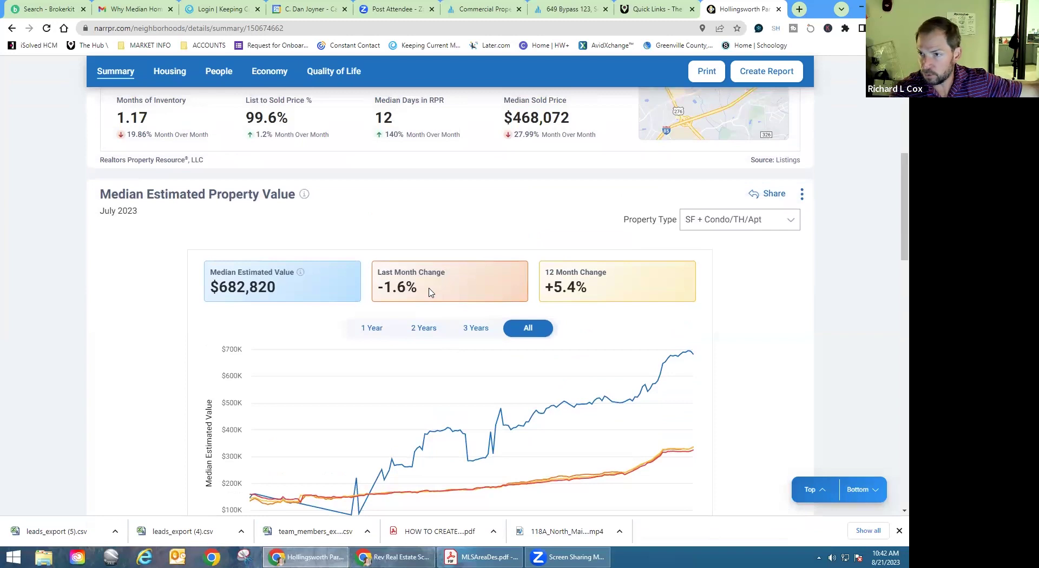
pyautogui.scroll(1, 432, 293)
pyautogui.scroll(1, 431, 292)
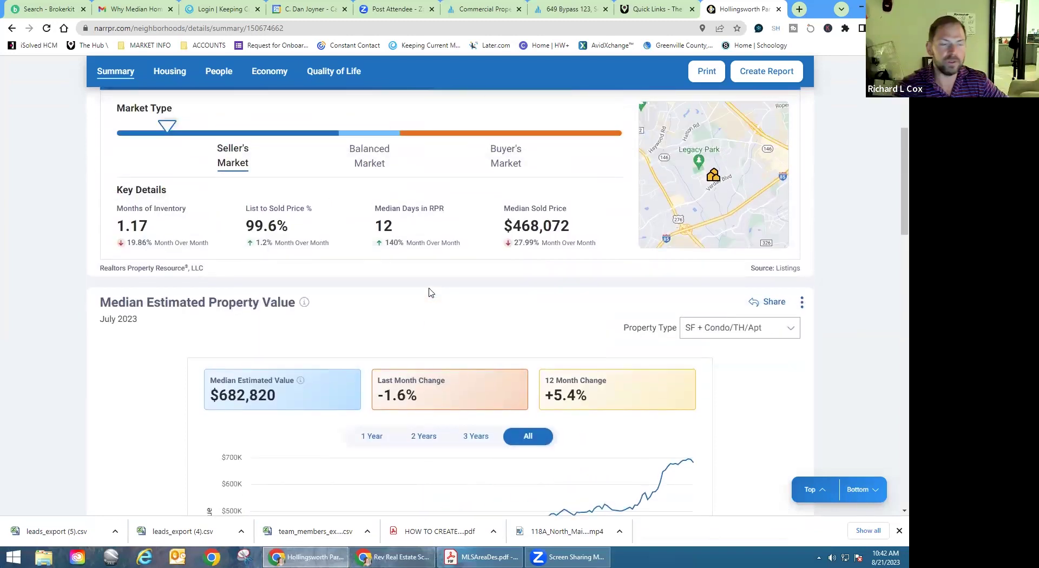
pyautogui.scroll(5, 432, 293)
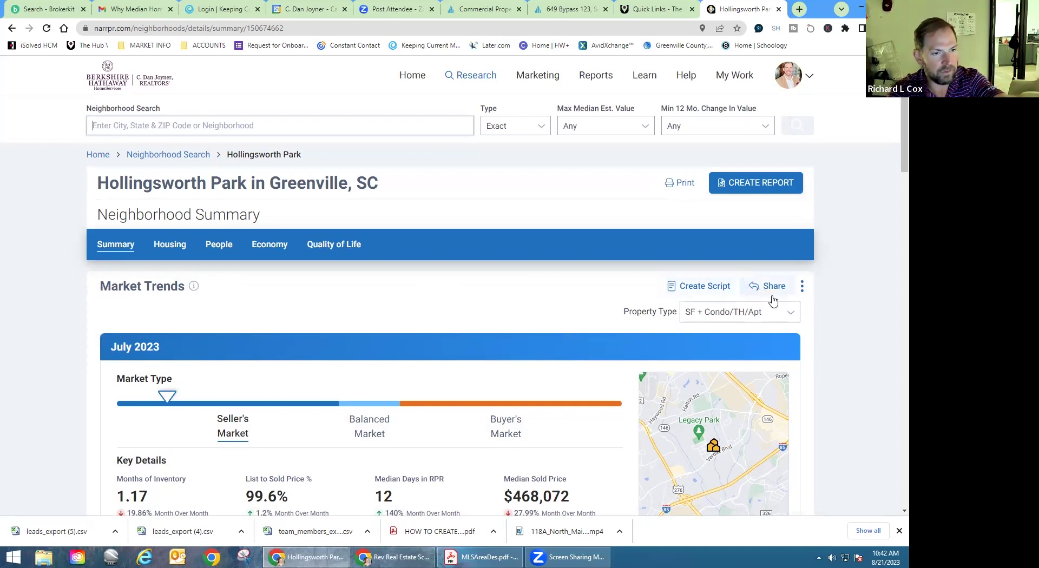
# Launch the Market Trends ScriptWriter and choose the Engaging tone, keeping the Buyers and Sellers audience.
pyautogui.click(704, 287)
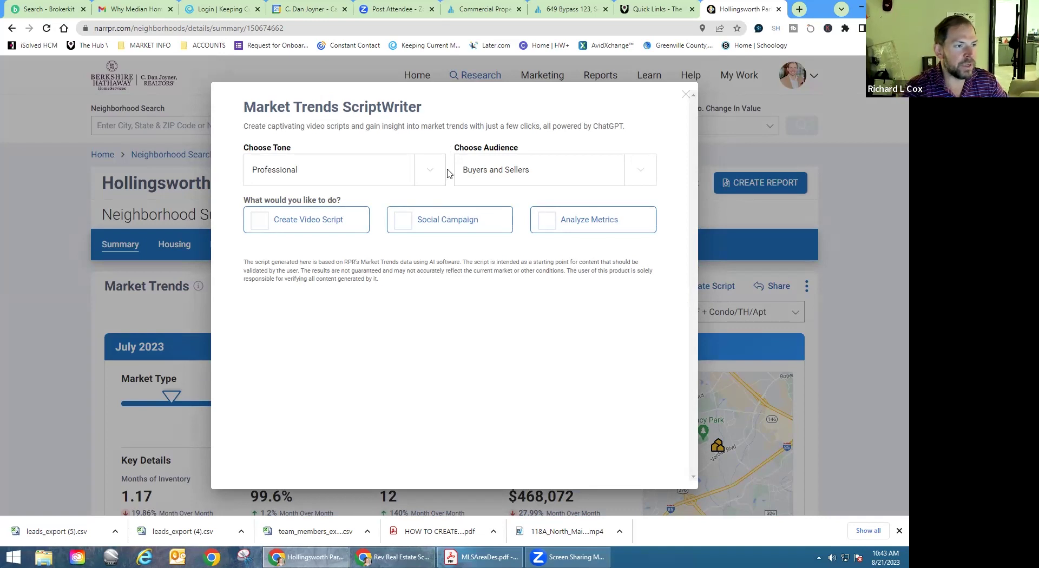
pyautogui.click(492, 179)
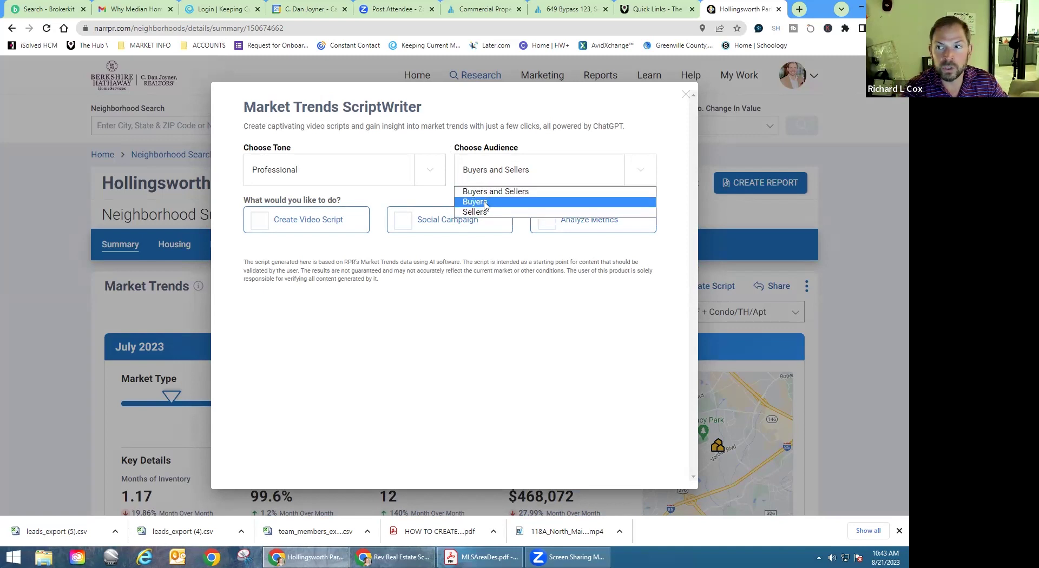
pyautogui.click(405, 173)
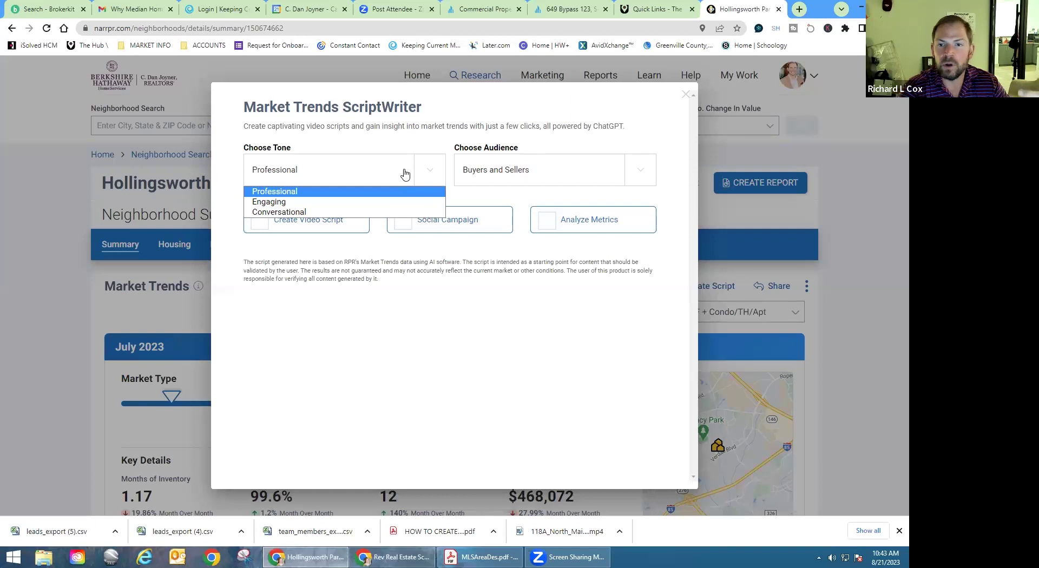
pyautogui.click(345, 202)
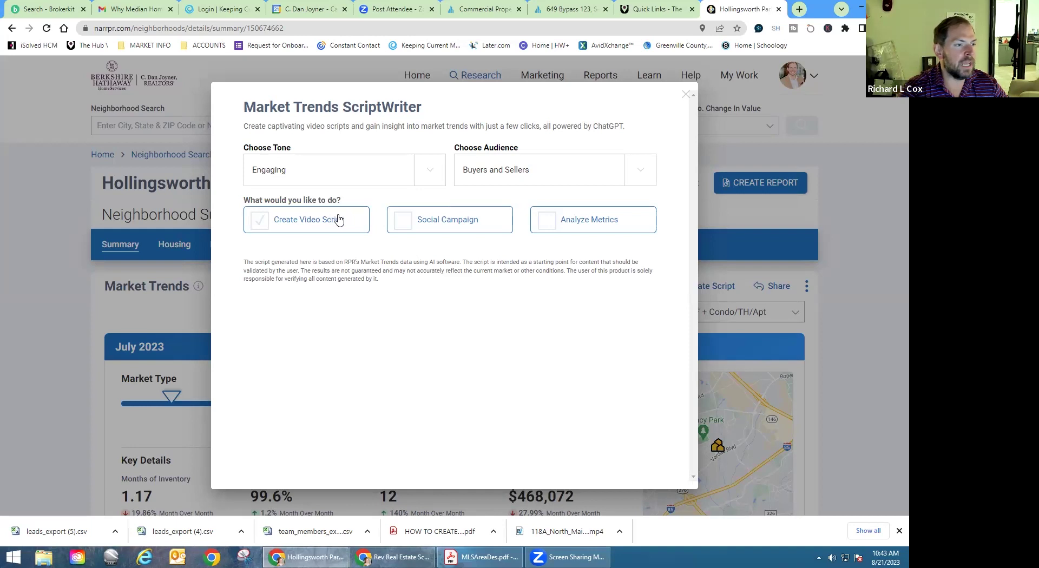
# Select Create Video Script and review the generated Hollingsworth Park video script.
pyautogui.click(339, 219)
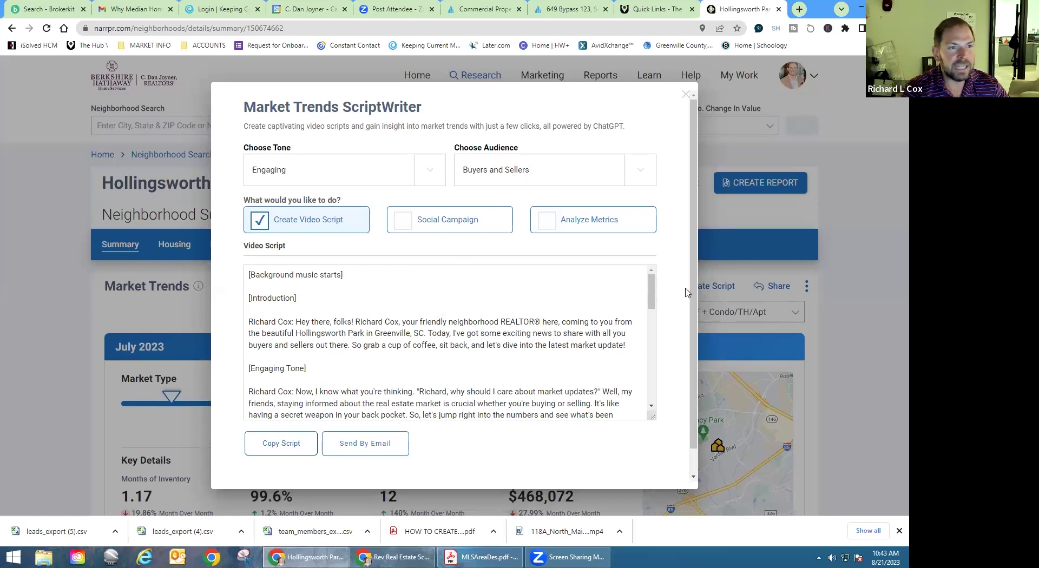
pyautogui.scroll(-1, 685, 292)
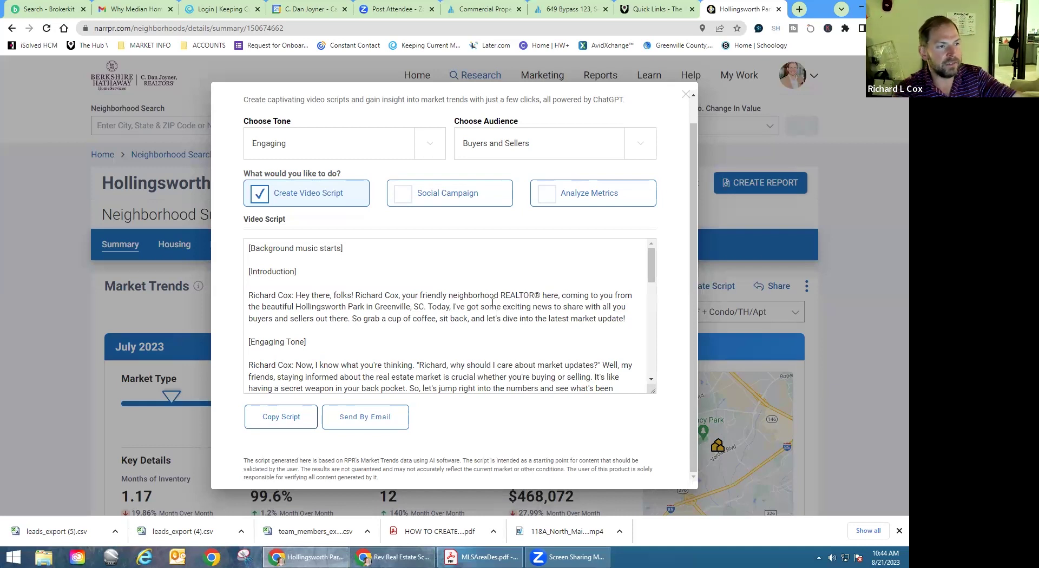
# Switch to Social Campaign to generate the Hollingsworth Park social media post.
pyautogui.click(480, 203)
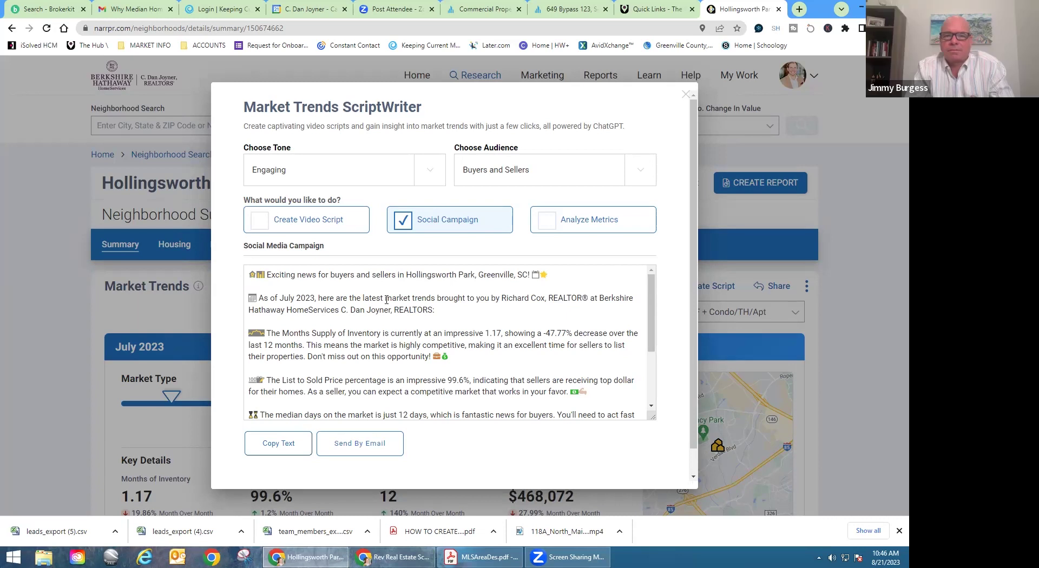
pyautogui.scroll(-1, 386, 300)
pyautogui.scroll(1, 387, 300)
pyautogui.scroll(-3, 376, 371)
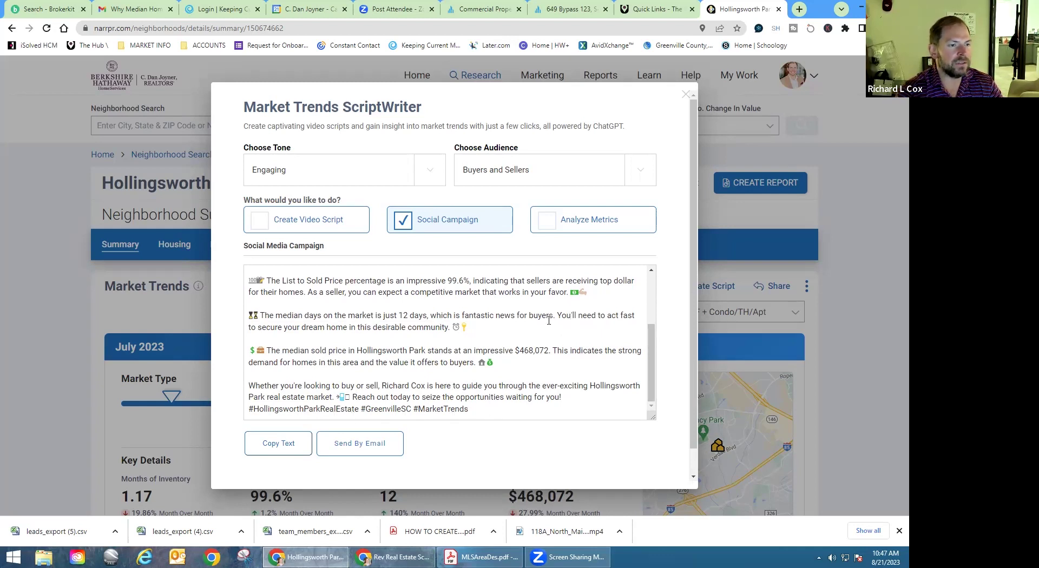
pyautogui.scroll(3, 515, 327)
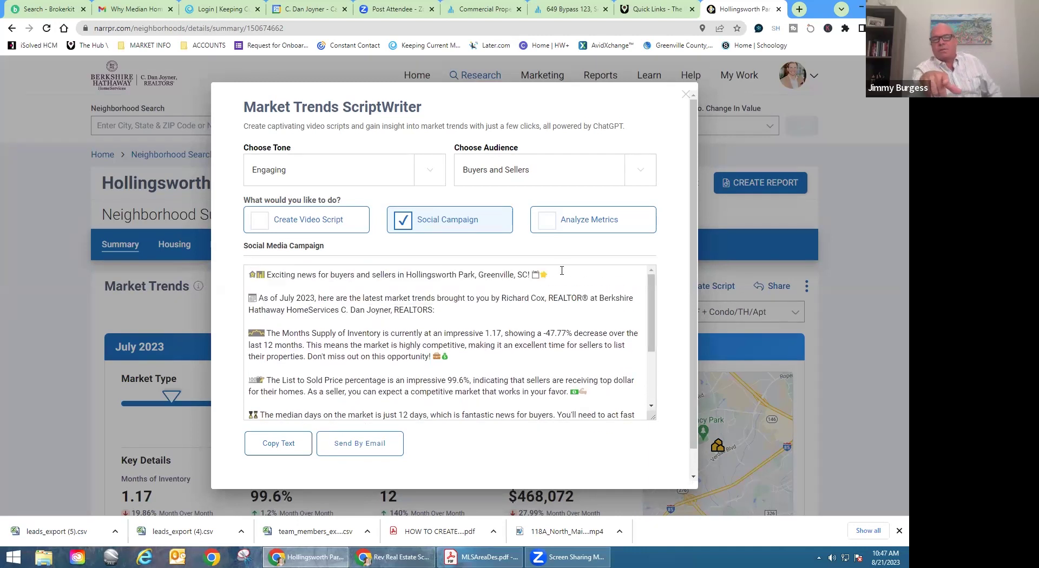
# Select Analyze Metrics and read the generated metrics-correlation analysis for buyers and sellers.
pyautogui.click(586, 224)
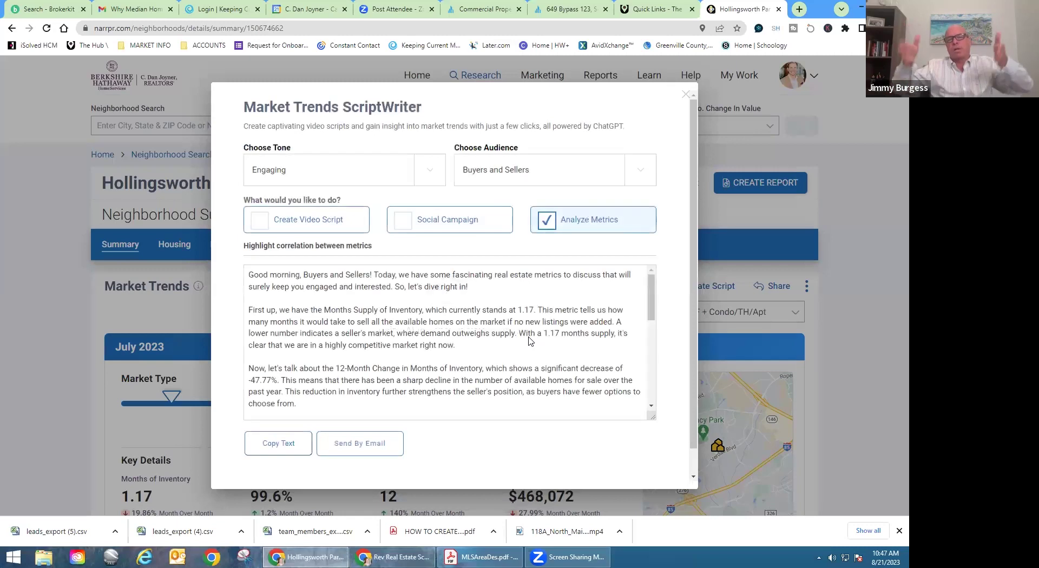
pyautogui.scroll(-2, 529, 339)
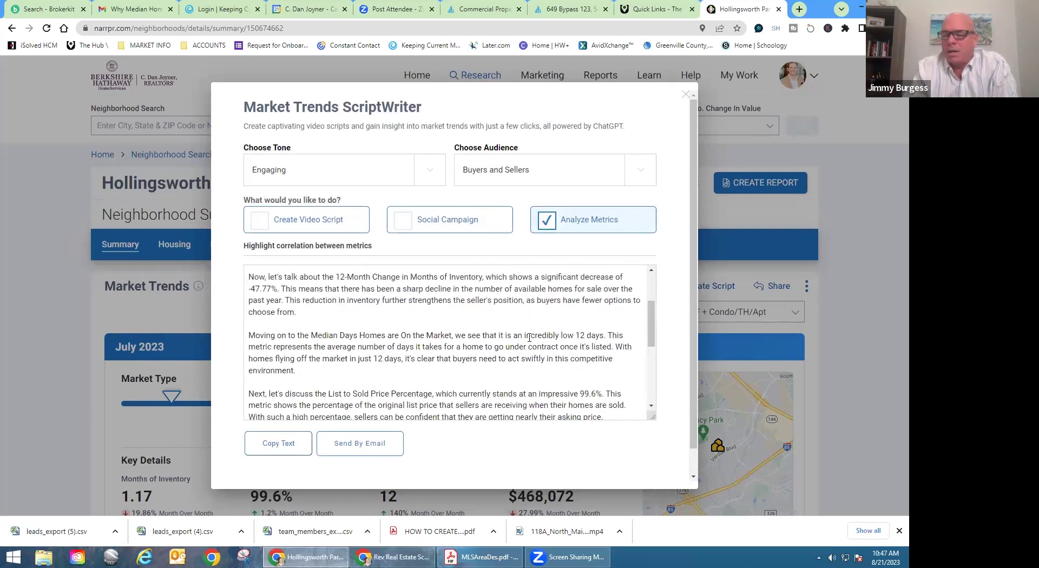
pyautogui.scroll(-3, 529, 338)
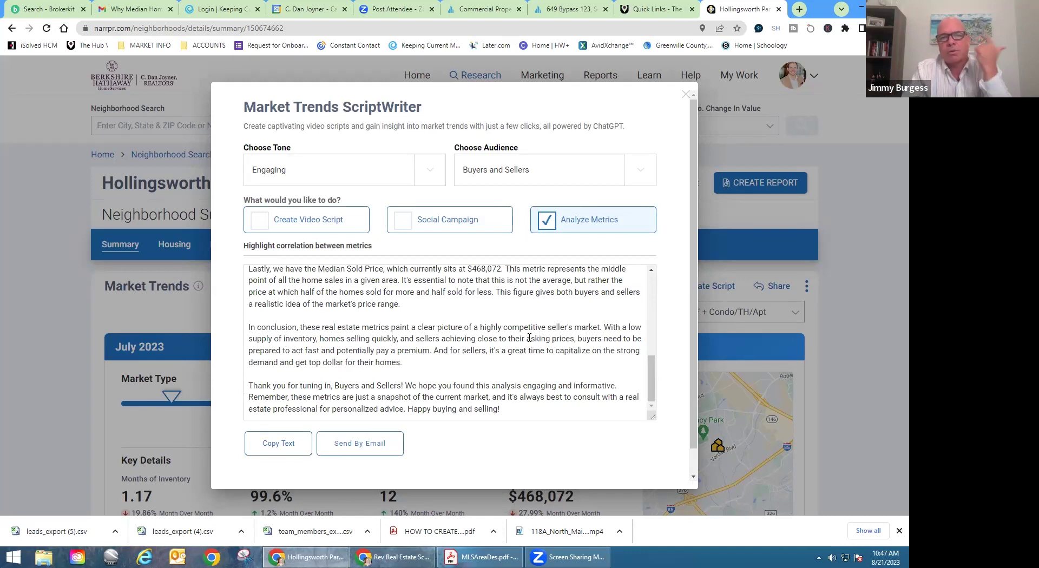
pyautogui.scroll(5, 529, 338)
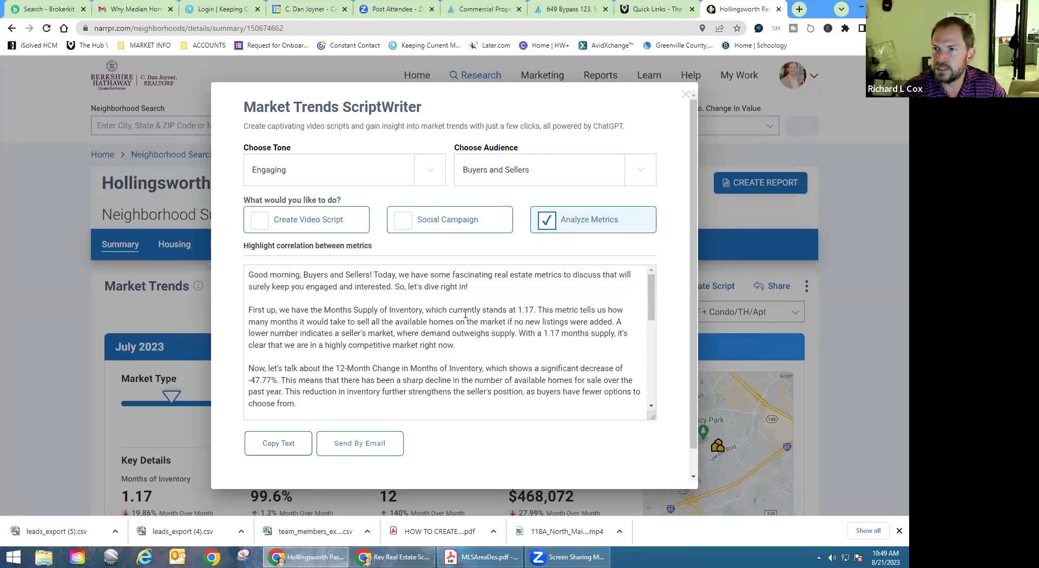
pyautogui.scroll(-1, 465, 315)
pyautogui.scroll(-1, 464, 316)
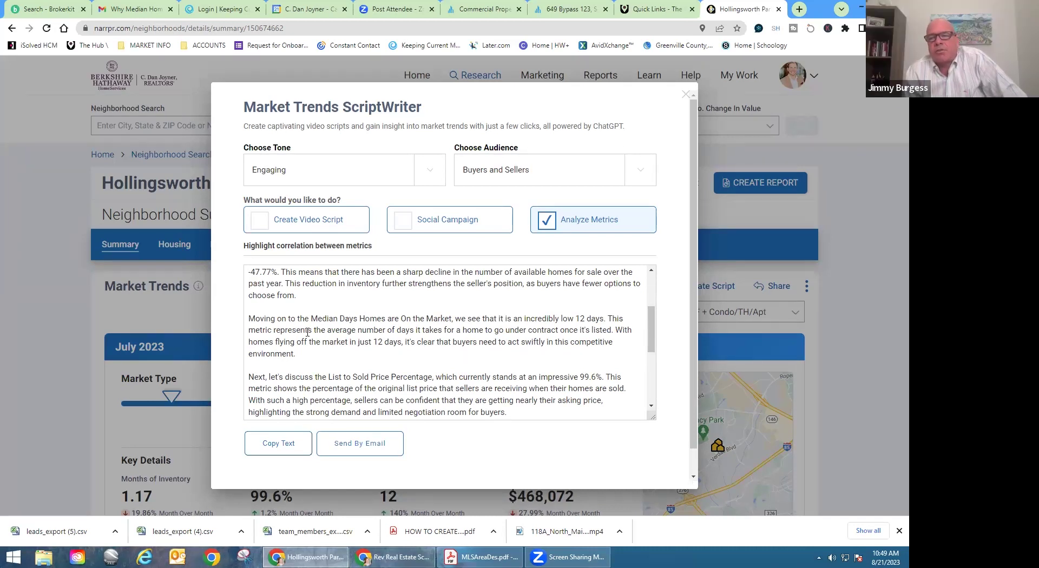
pyautogui.scroll(-1, 308, 333)
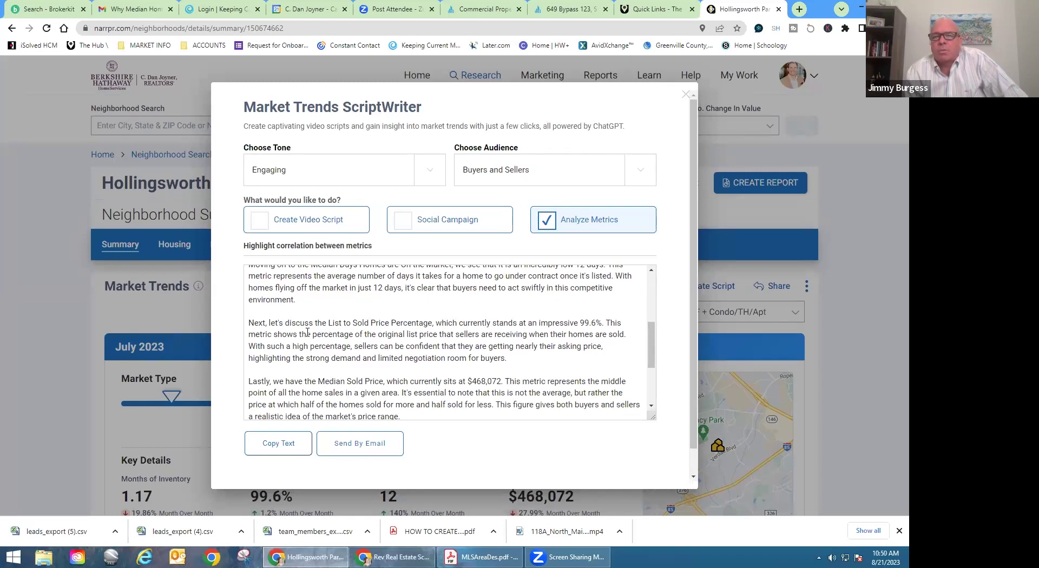
pyautogui.scroll(-1, 308, 332)
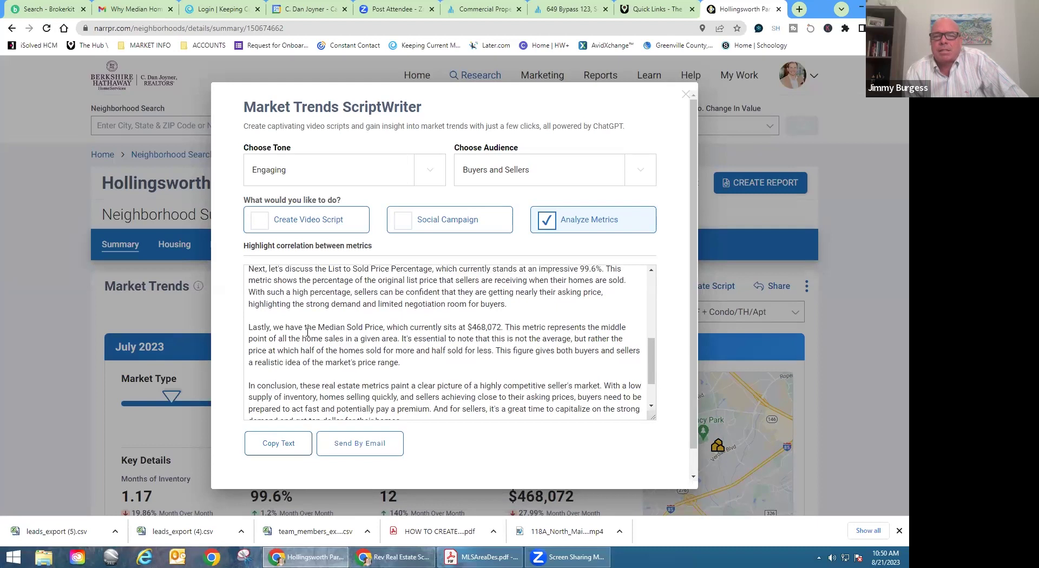
pyautogui.scroll(-1, 307, 333)
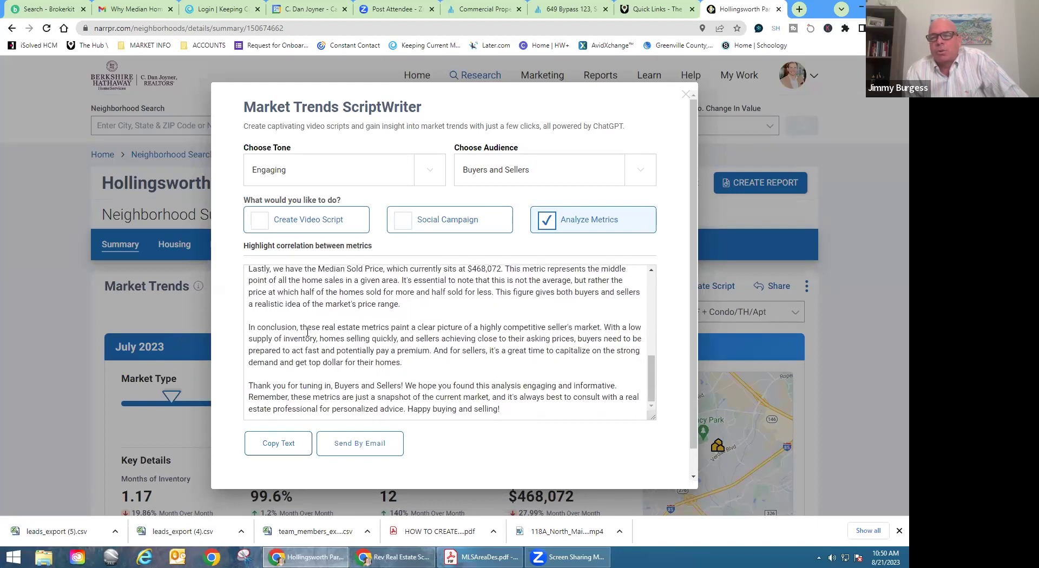